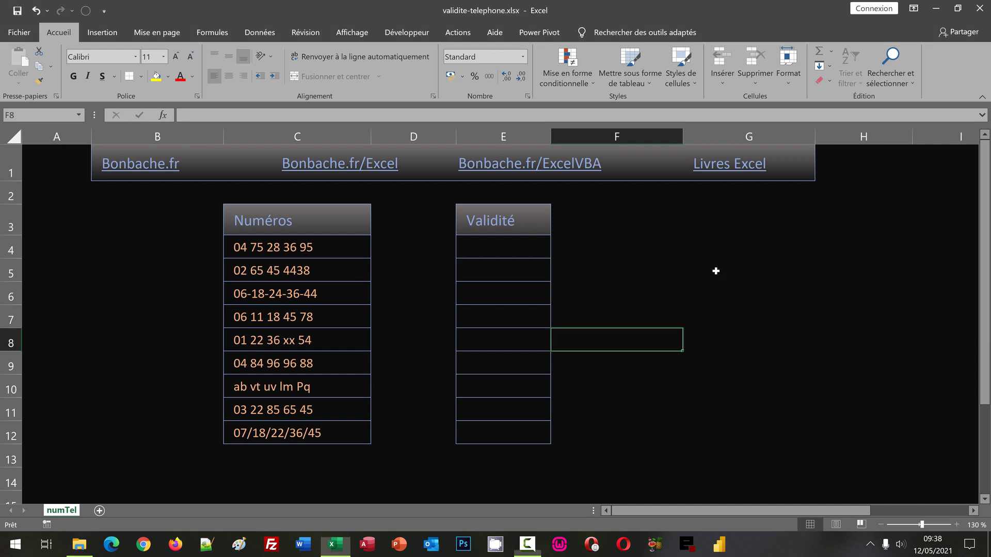
# - Review the Numéros and Validité columns and the first phone number in C4
pyautogui.click(716, 271)
pyautogui.click(727, 271)
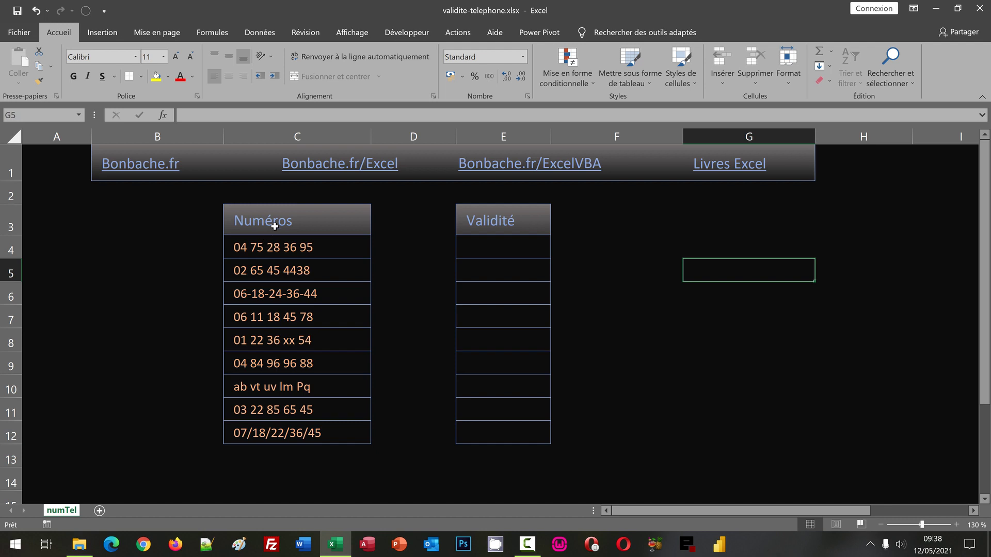
pyautogui.click(277, 222)
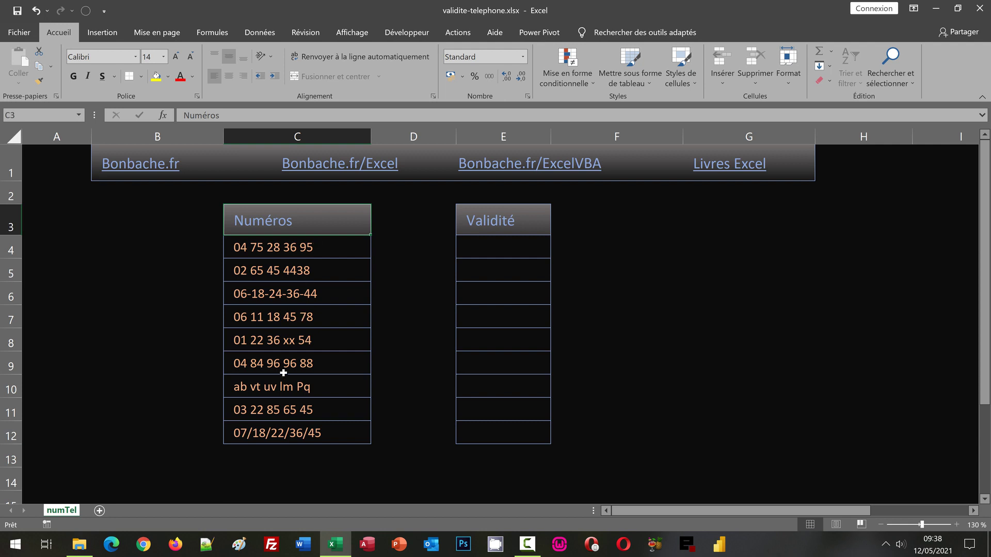
pyautogui.click(282, 389)
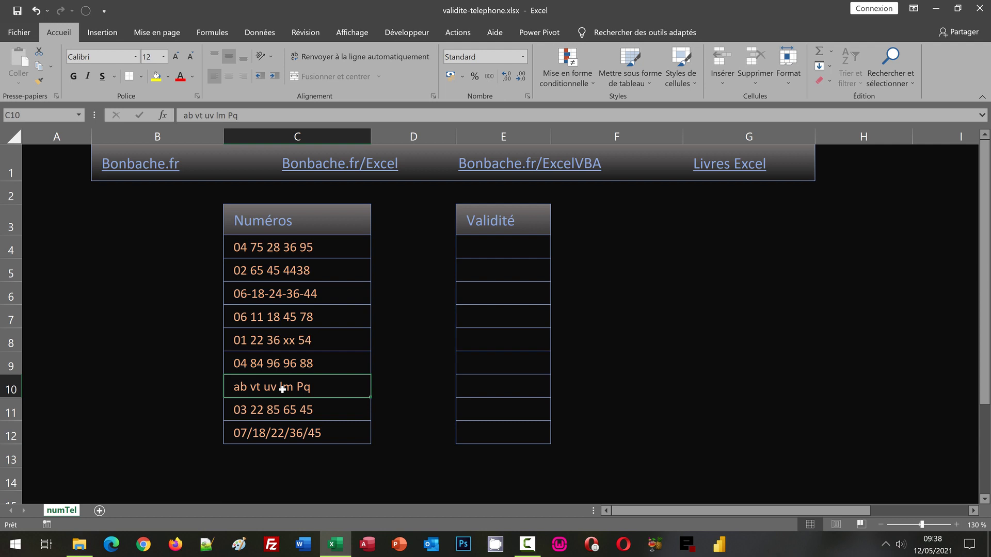
pyautogui.click(481, 224)
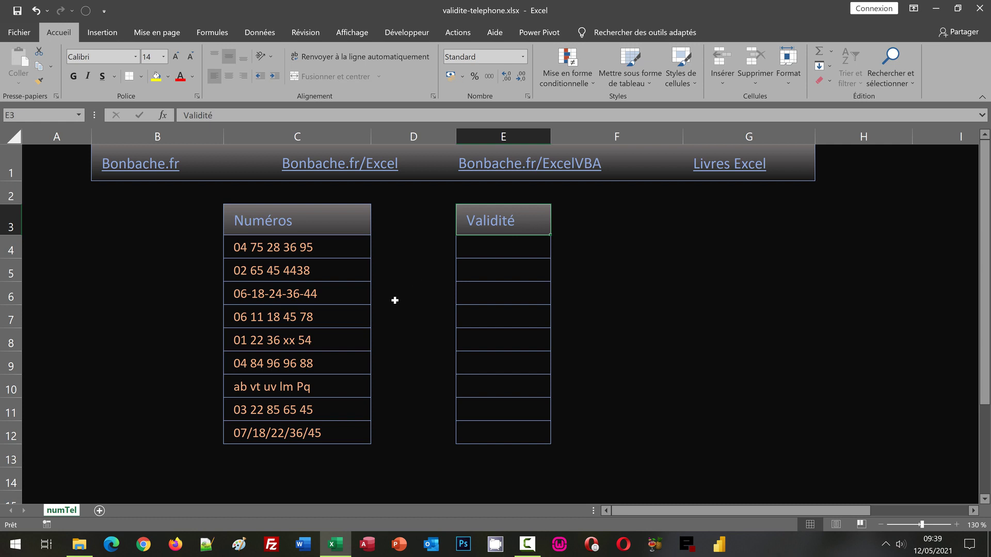
pyautogui.click(258, 252)
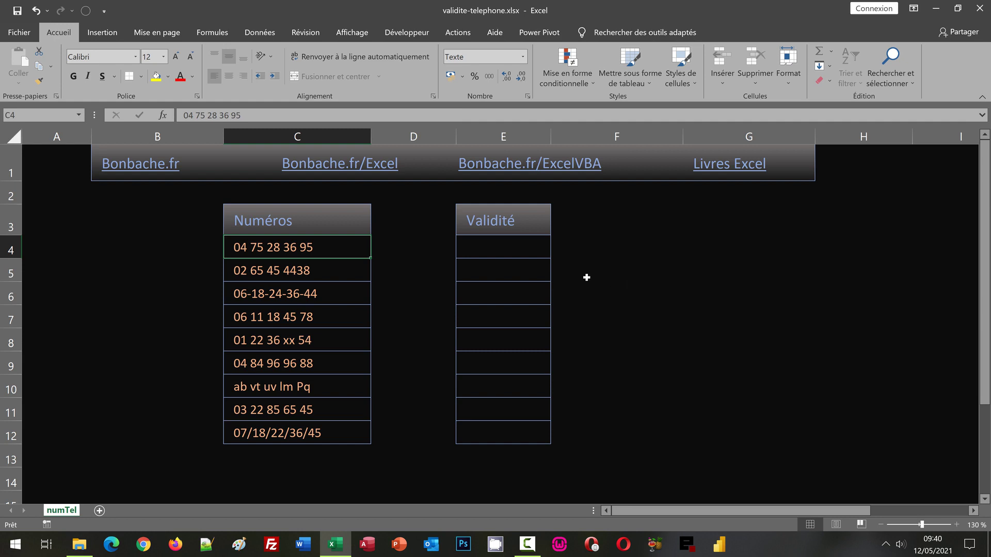
# - Enter =NB.SI(C4;"?? ?? ?? ?? ??") in E4 so it returns 1
pyautogui.click(505, 249)
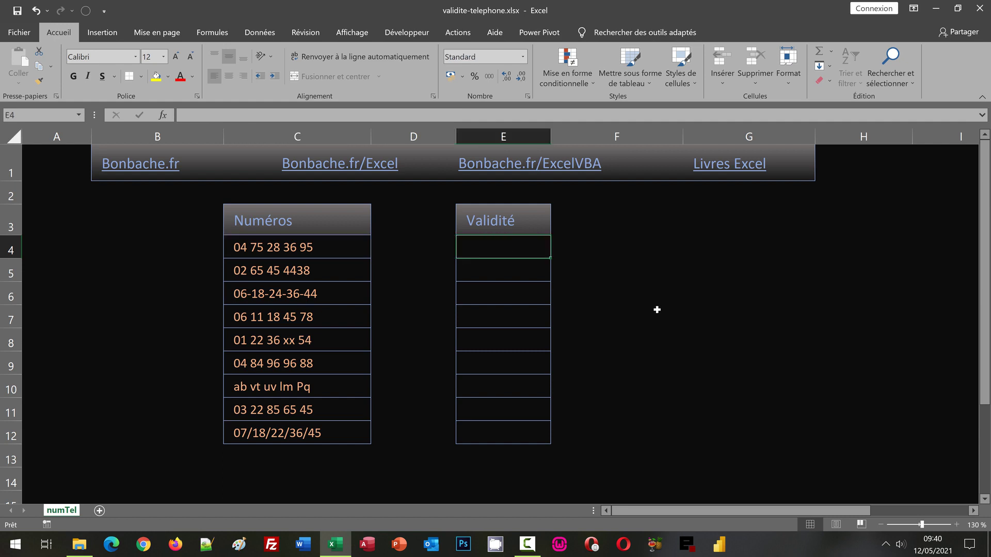
pyautogui.write('=')
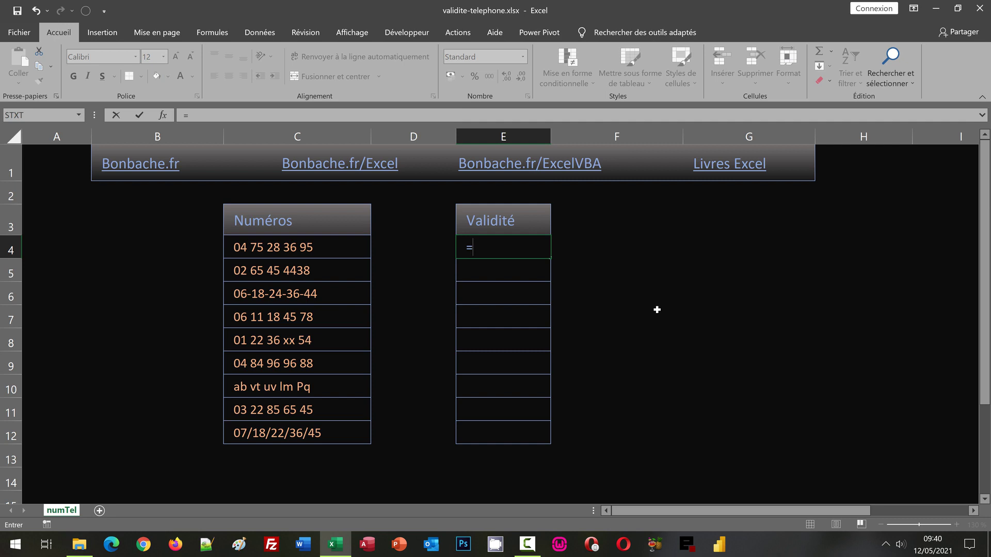
pyautogui.write('N')
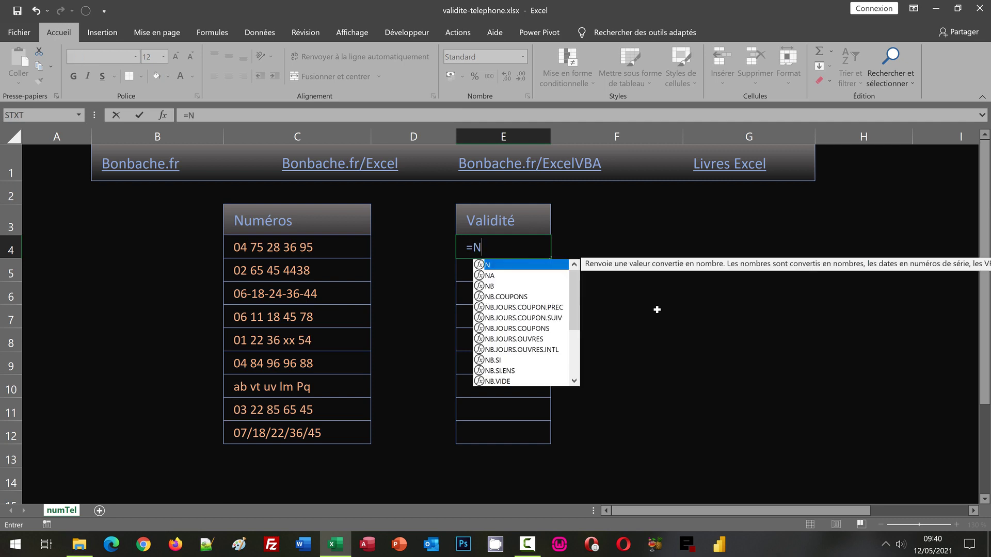
pyautogui.write('b.Si')
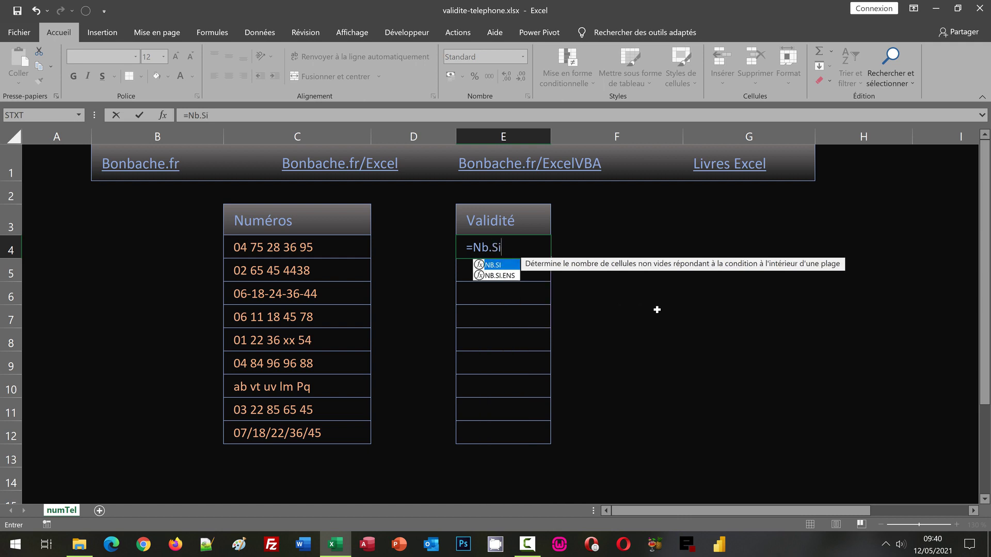
pyautogui.write('(')
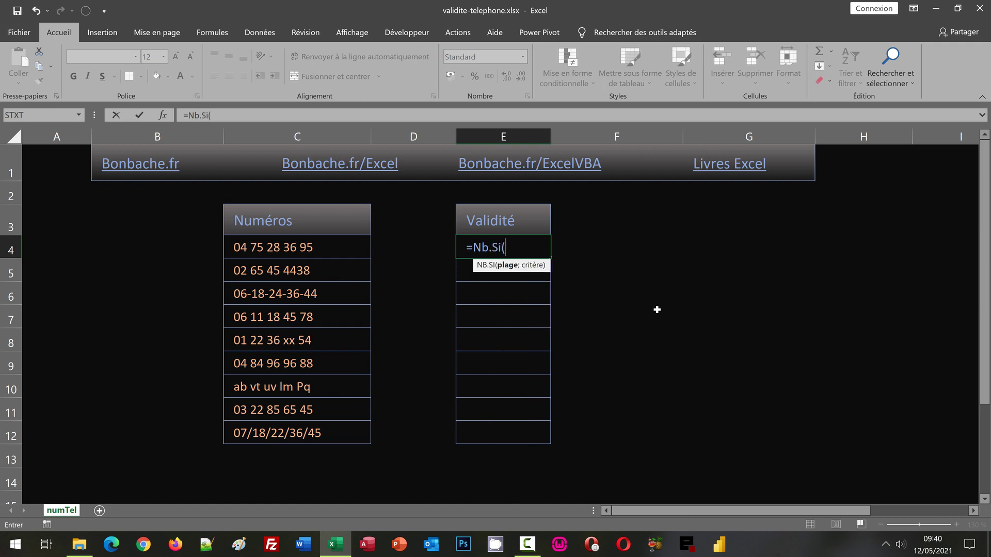
pyautogui.click(315, 251)
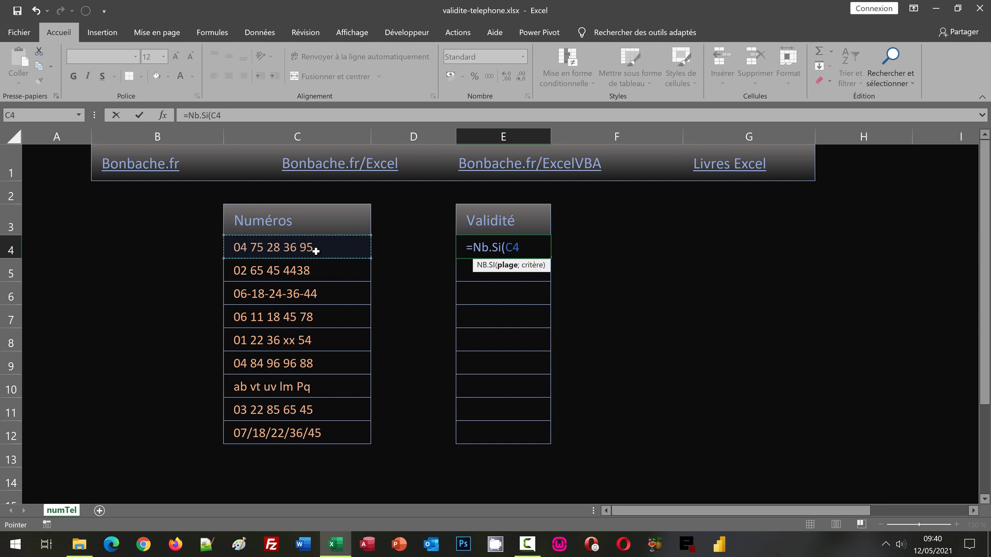
pyautogui.write(';')
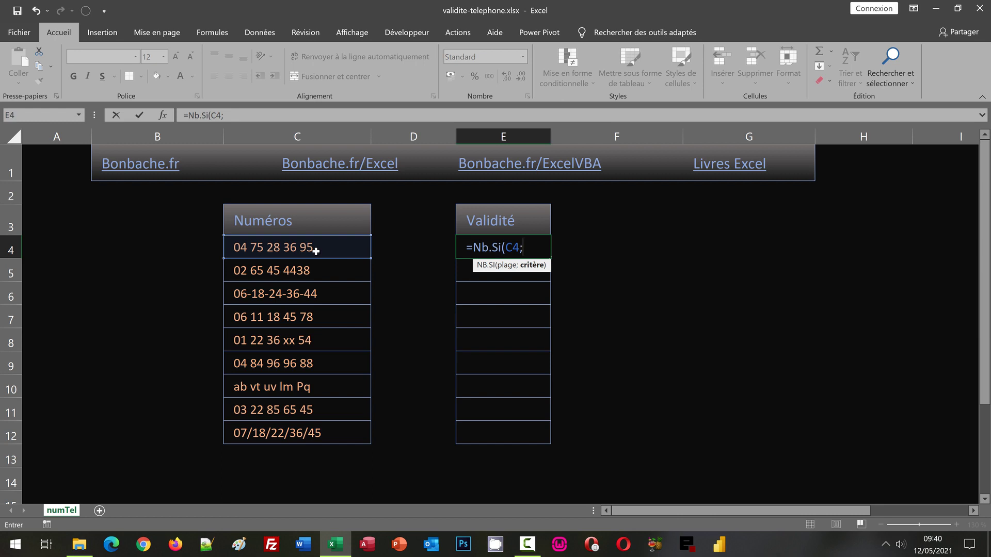
pyautogui.write('"')
pyautogui.write('??')
pyautogui.write(' ?? ')
pyautogui.write('?? ?? ')
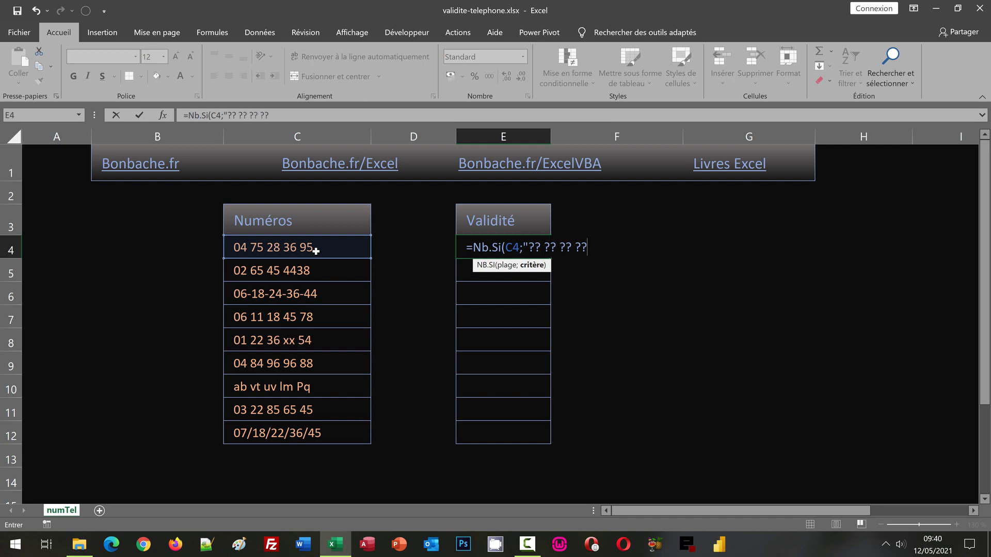
pyautogui.write('??')
pyautogui.write('"')
pyautogui.write(')')
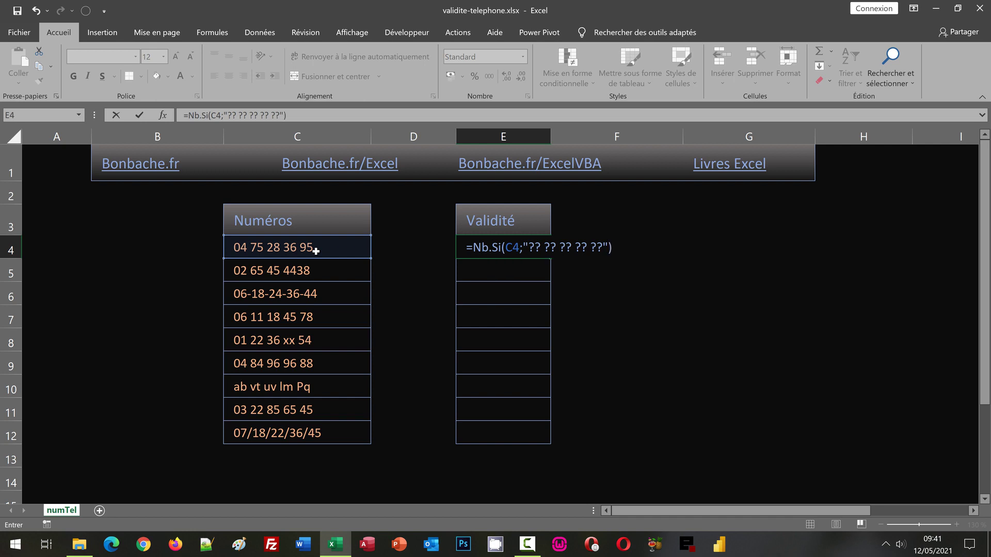
pyautogui.hotkey('ctrl', 'Return')
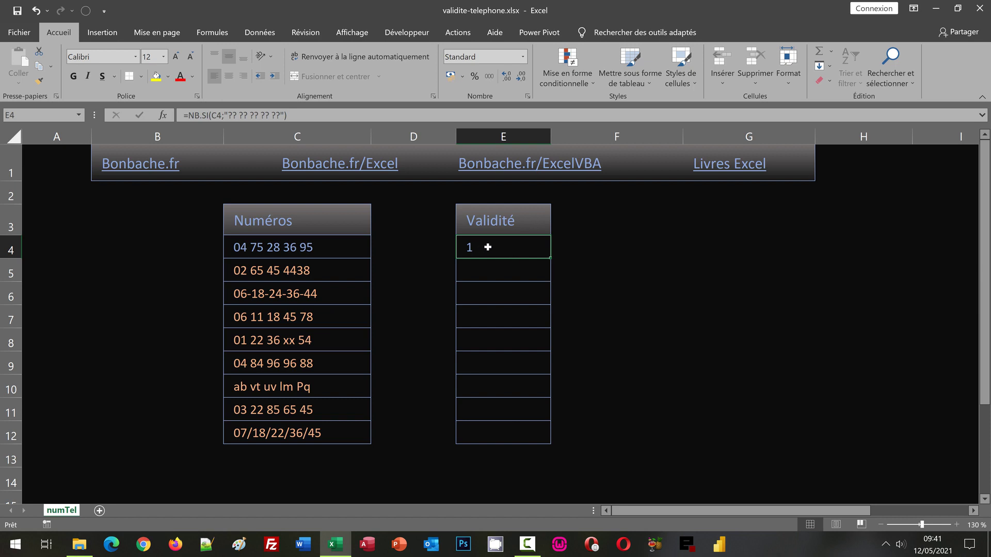
# - Centre E4:E12 and fill the NB.SI pattern check from E4 down to E12
pyautogui.moveTo(480, 247); pyautogui.dragTo(509, 423)
pyautogui.moveTo(507, 426); pyautogui.dragTo(508, 426)
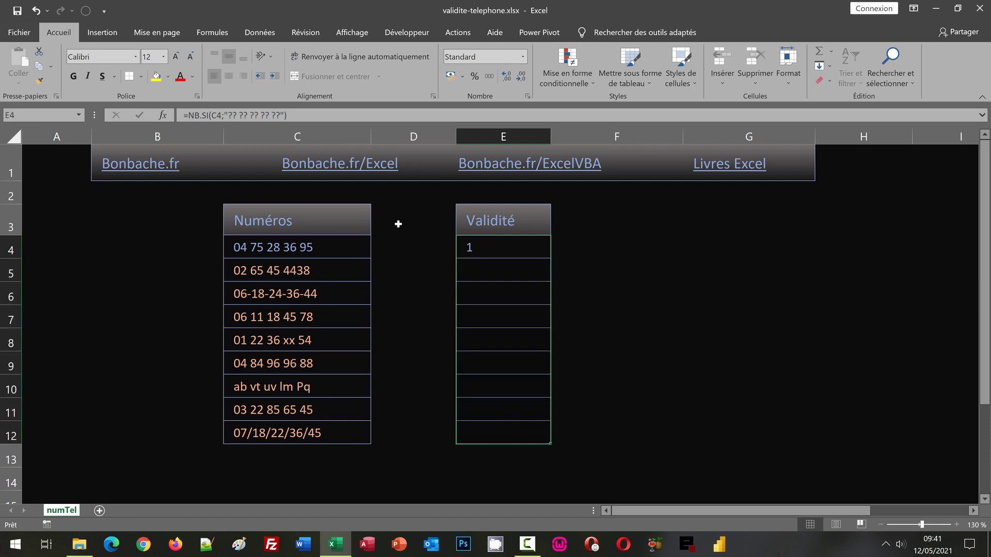
pyautogui.click(230, 75)
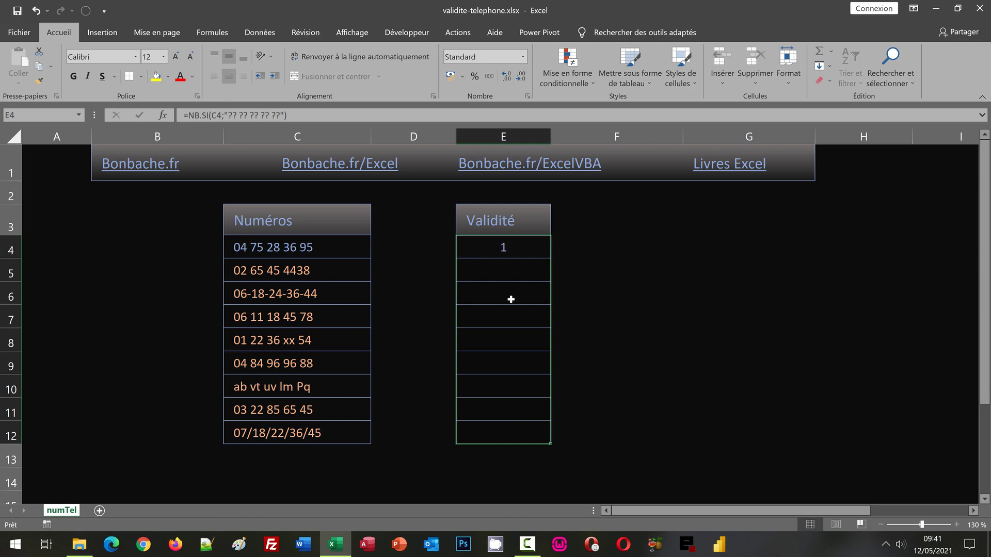
pyautogui.click(492, 249)
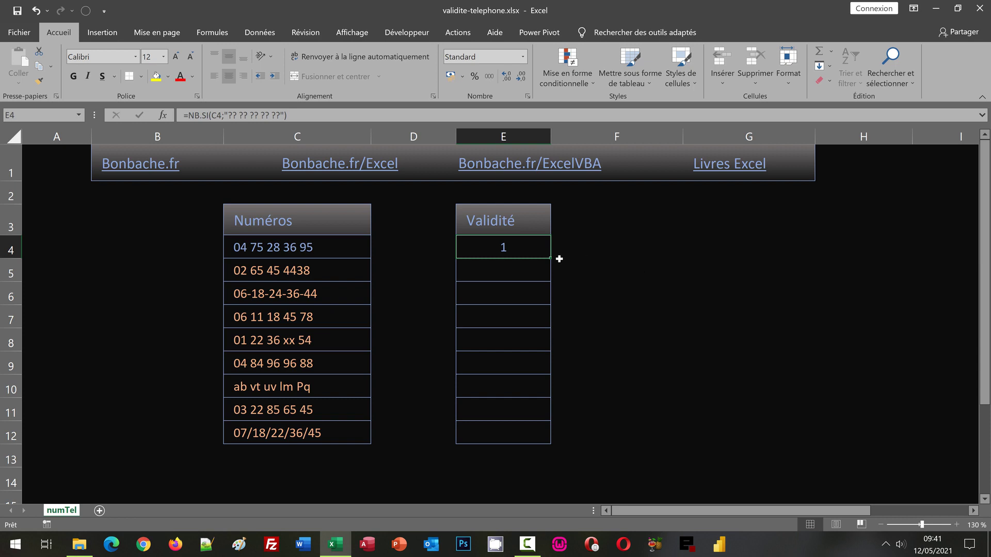
pyautogui.moveTo(551, 258); pyautogui.dragTo(581, 444)
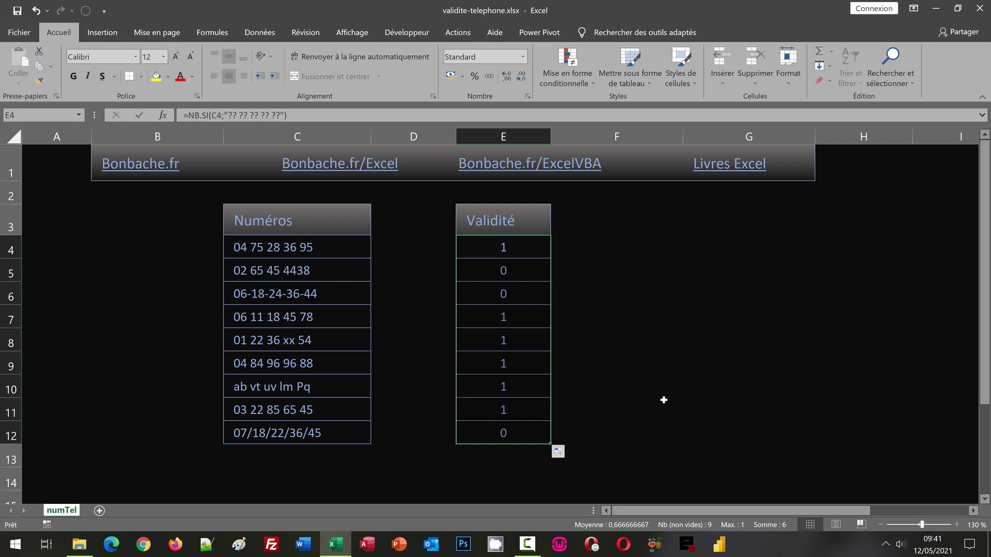
pyautogui.click(324, 273)
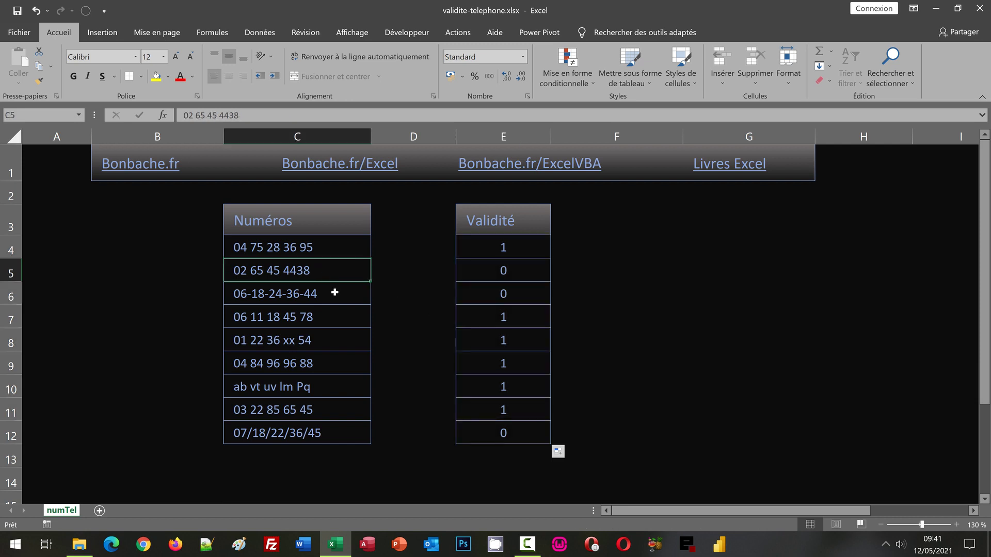
pyautogui.click(336, 293)
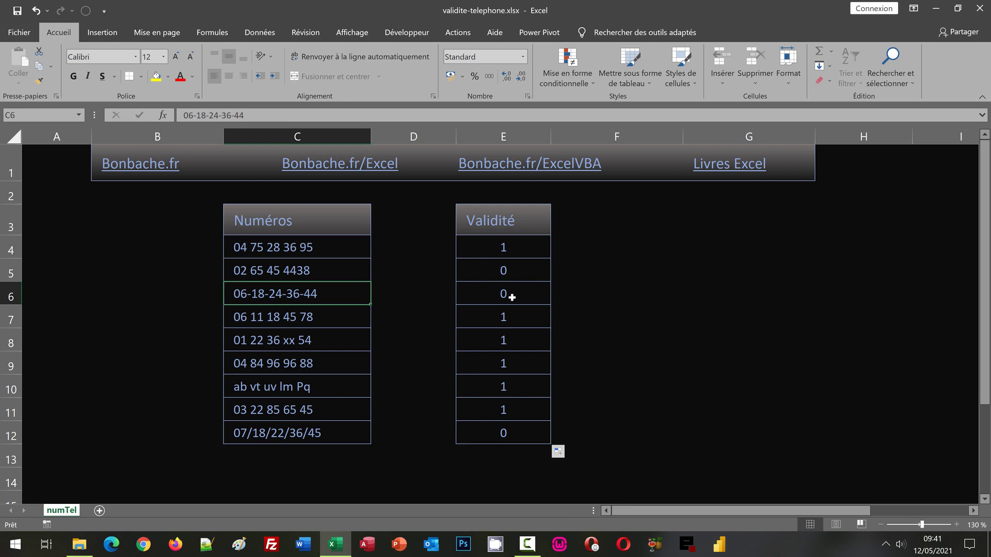
pyautogui.click(300, 269)
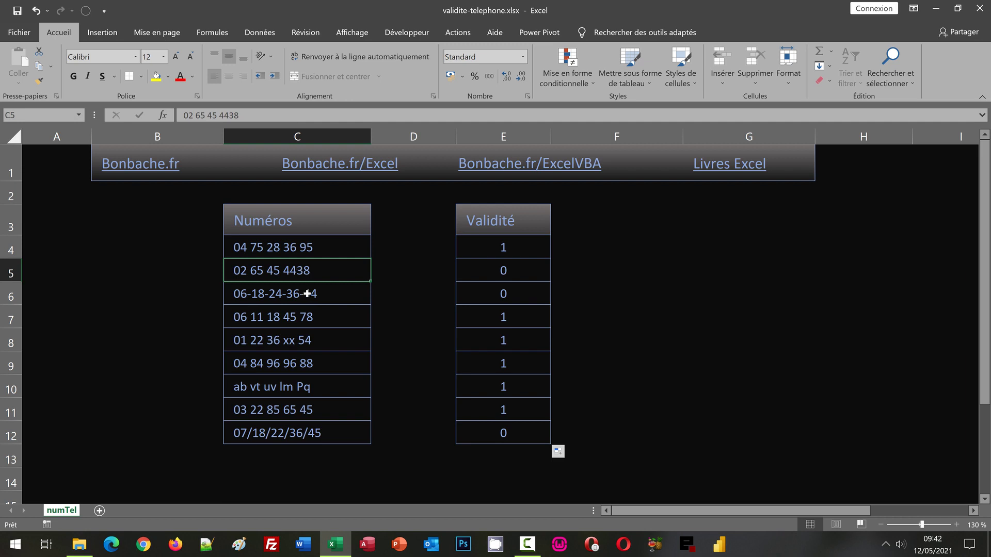
pyautogui.click(306, 294)
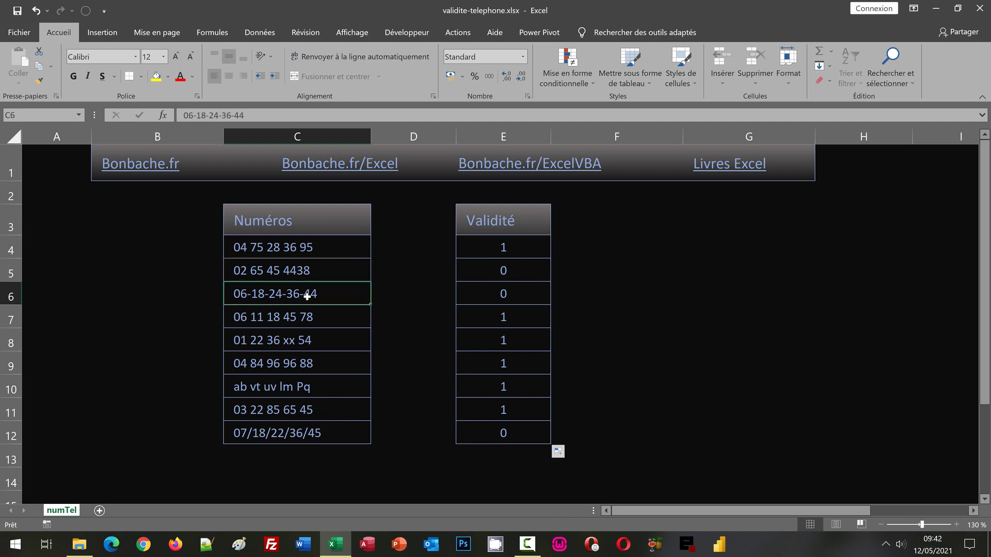
pyautogui.click(295, 338)
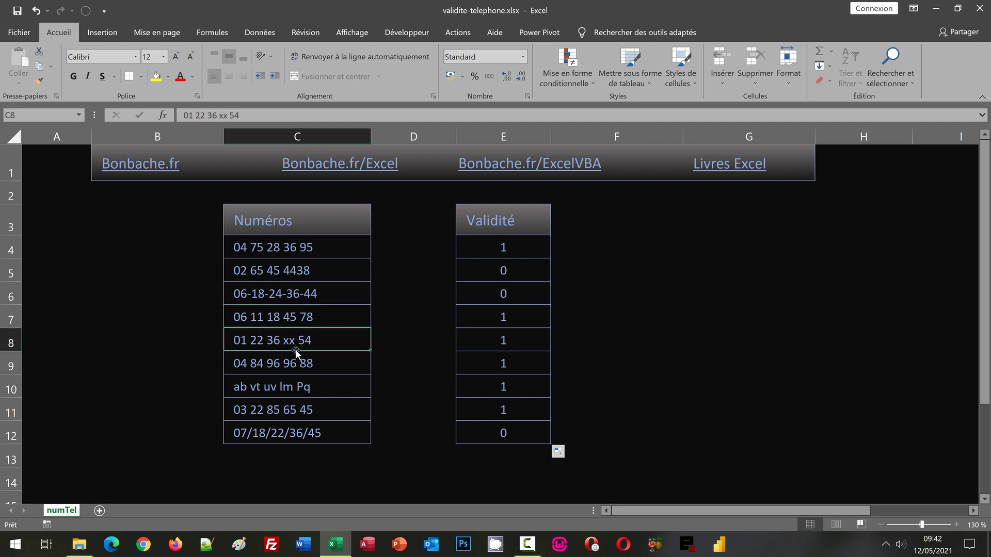
pyautogui.click(293, 383)
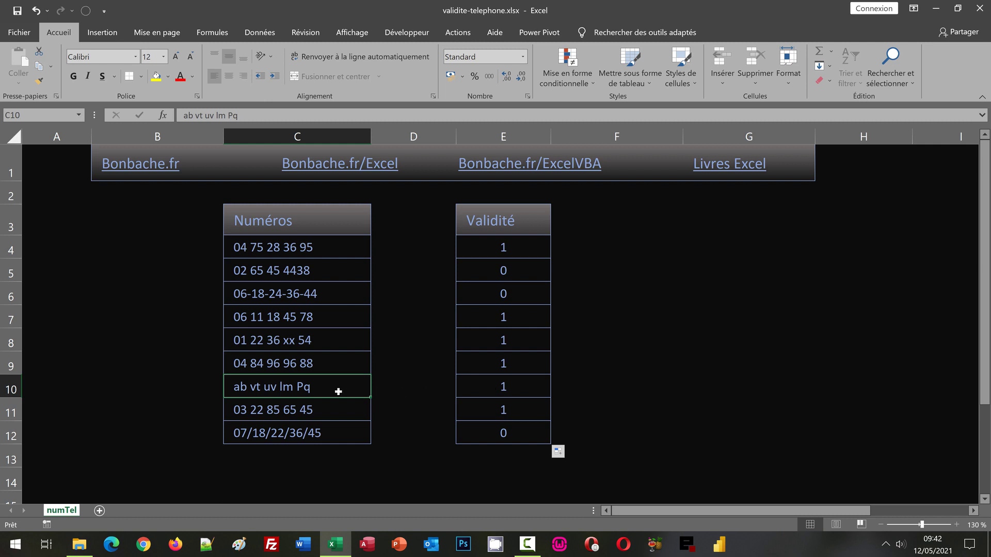
pyautogui.click(289, 345)
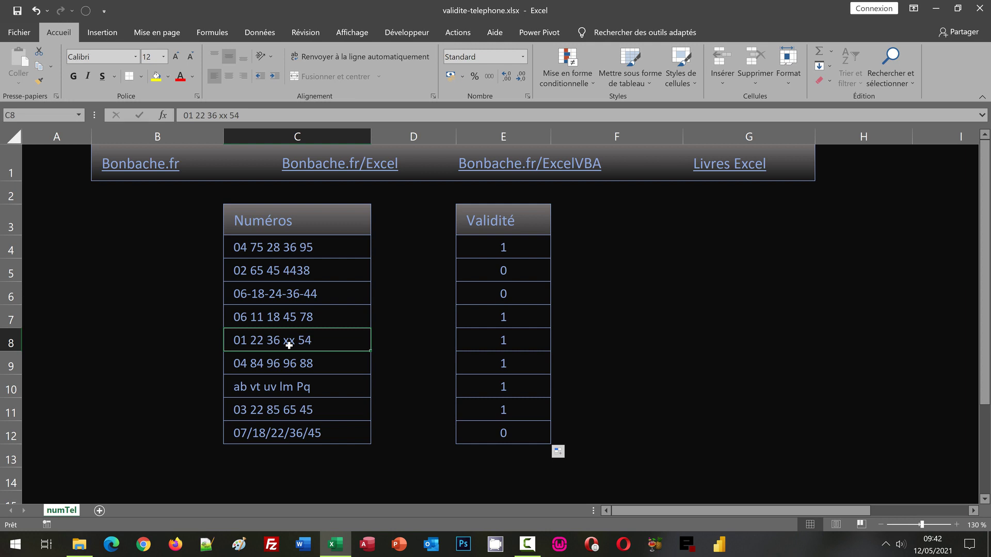
pyautogui.click(489, 251)
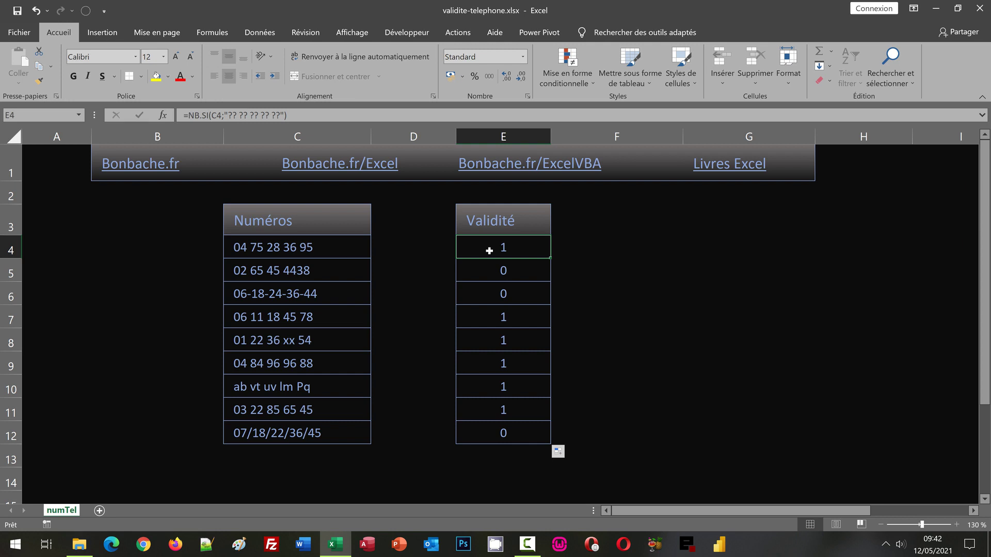
# - Wrap E4's NB.SI formula in Et( and add a semicolon for a second condition
pyautogui.click(189, 115)
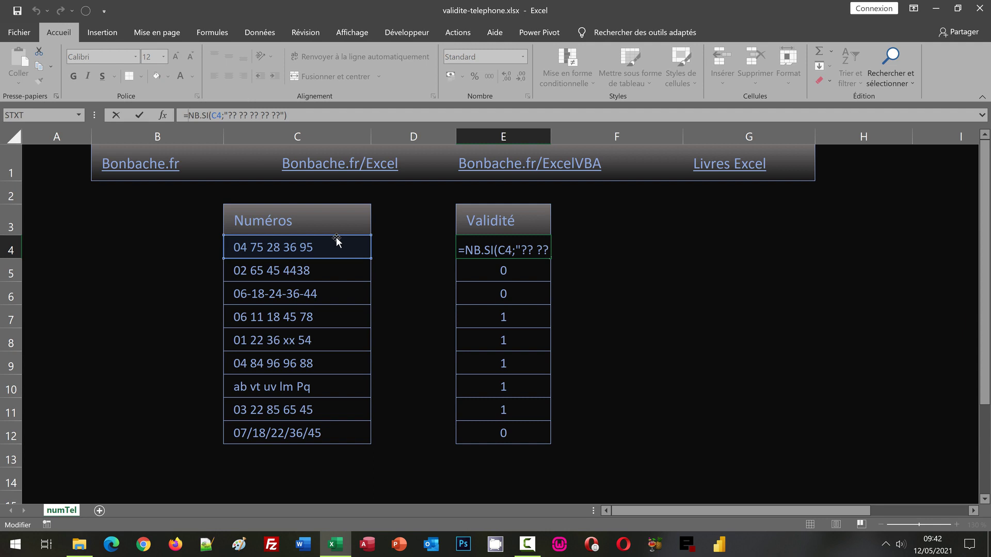
pyautogui.write('Et')
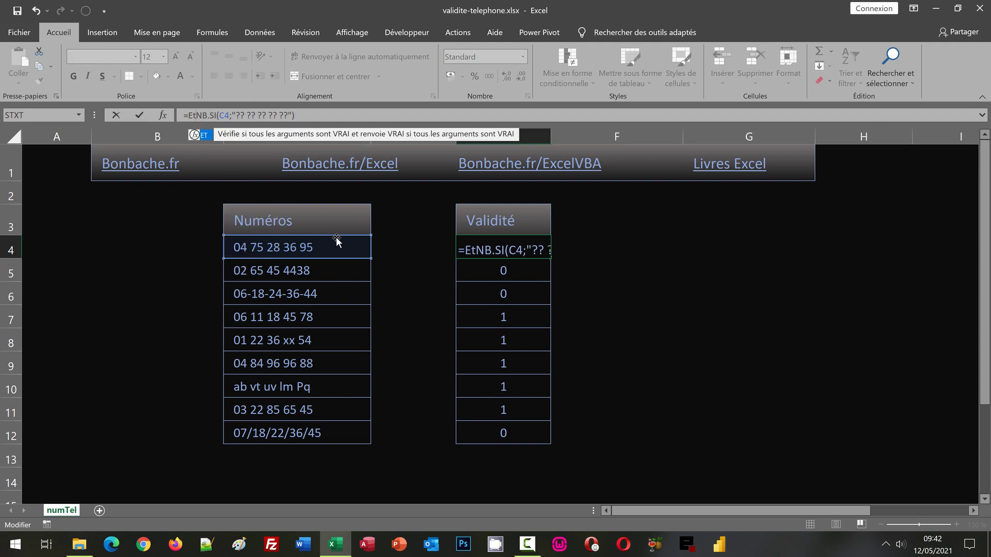
pyautogui.write('(')
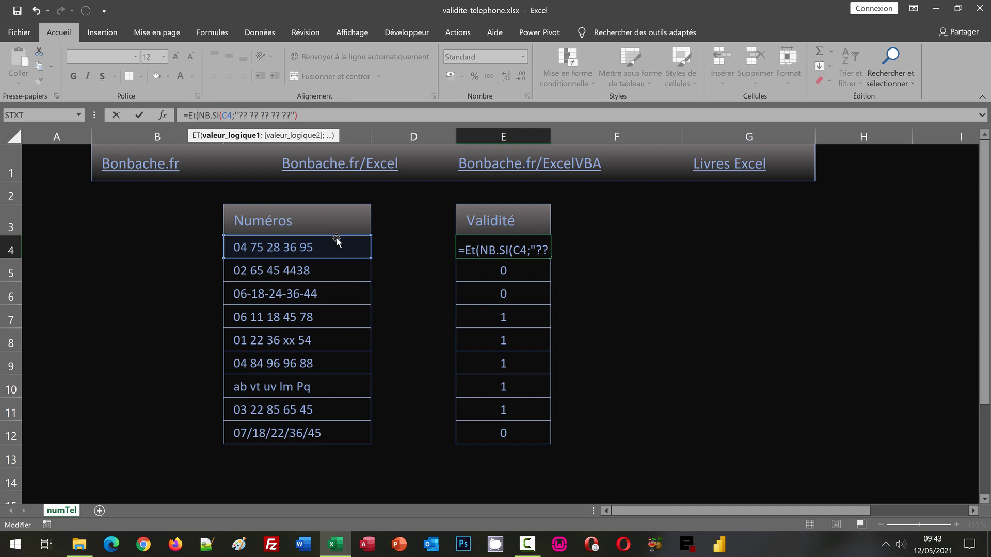
pyautogui.click(303, 116)
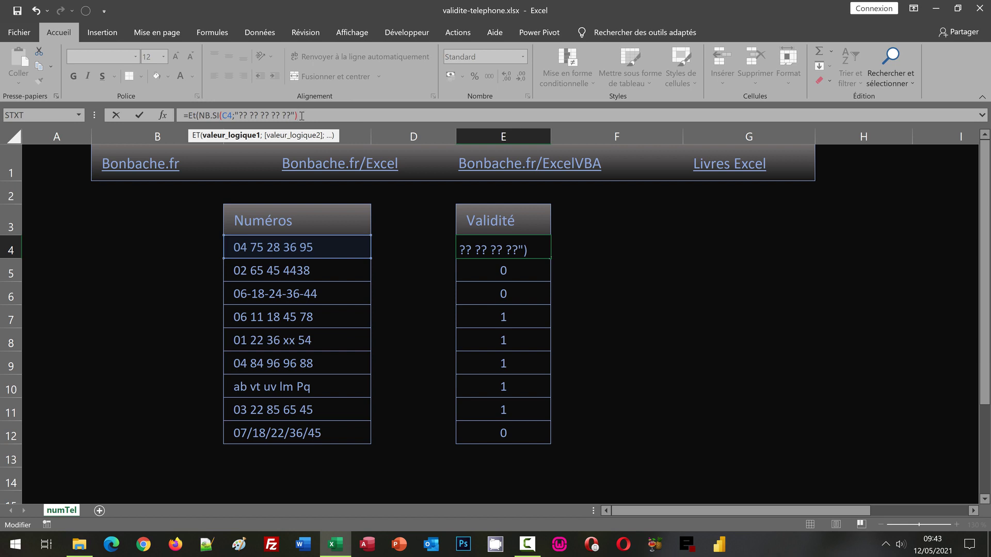
pyautogui.write(';')
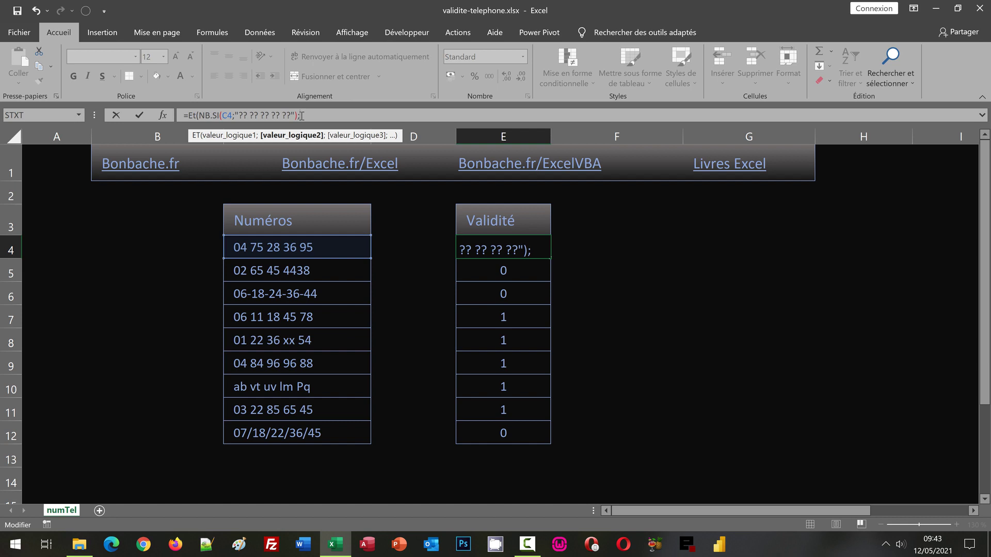
# - Add EstNum(Substitue(C4;" ";"")*1) as the second ET condition in E4
pyautogui.write('Est')
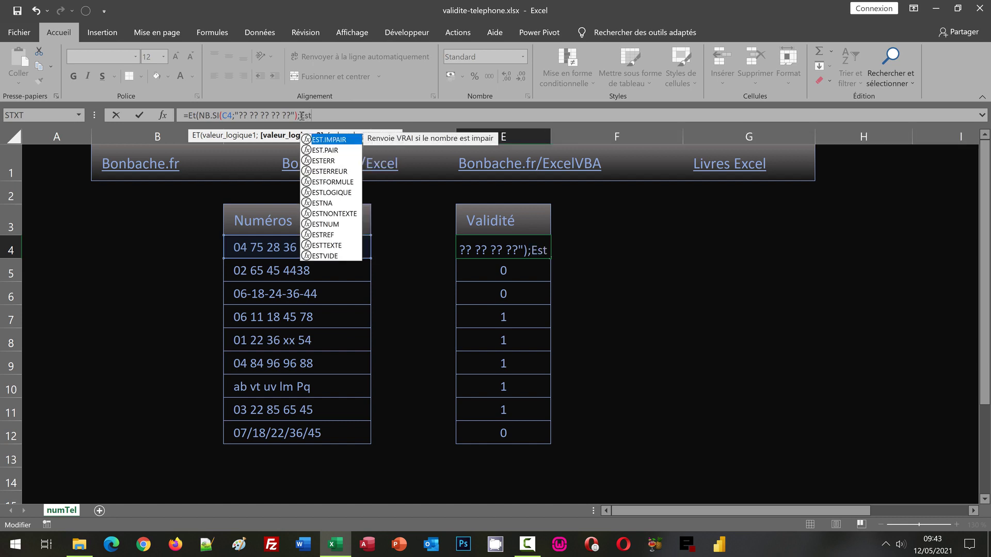
pyautogui.write('Num(')
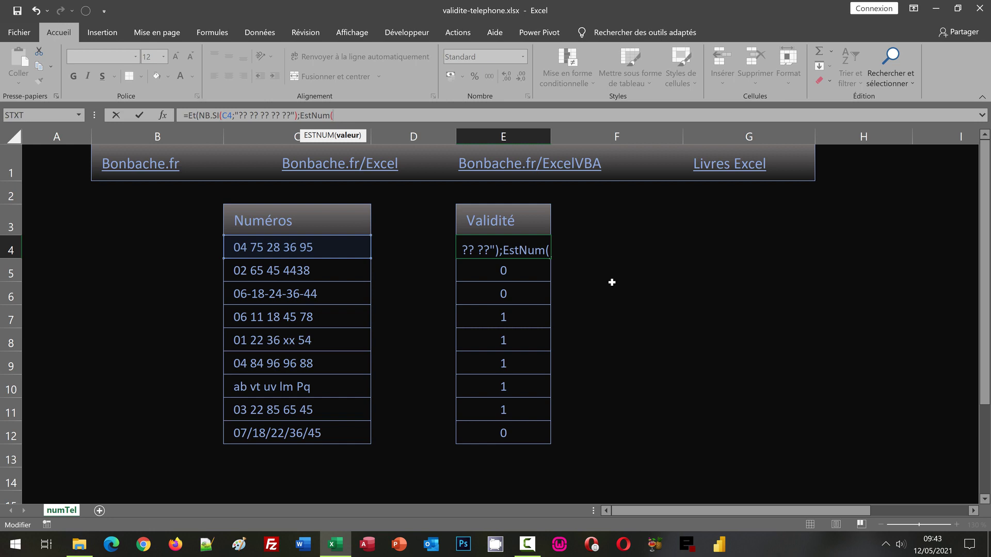
pyautogui.write('Subst')
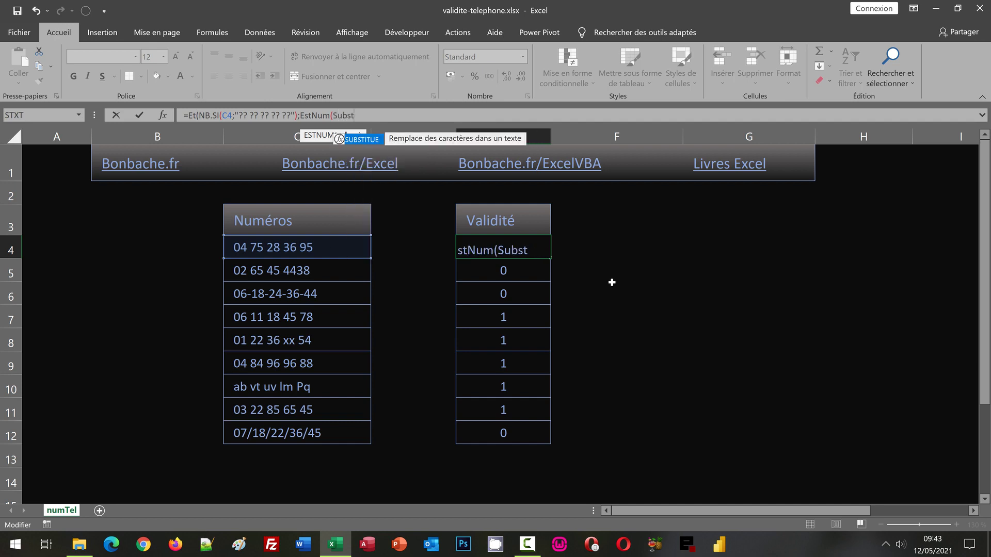
pyautogui.write('itue(')
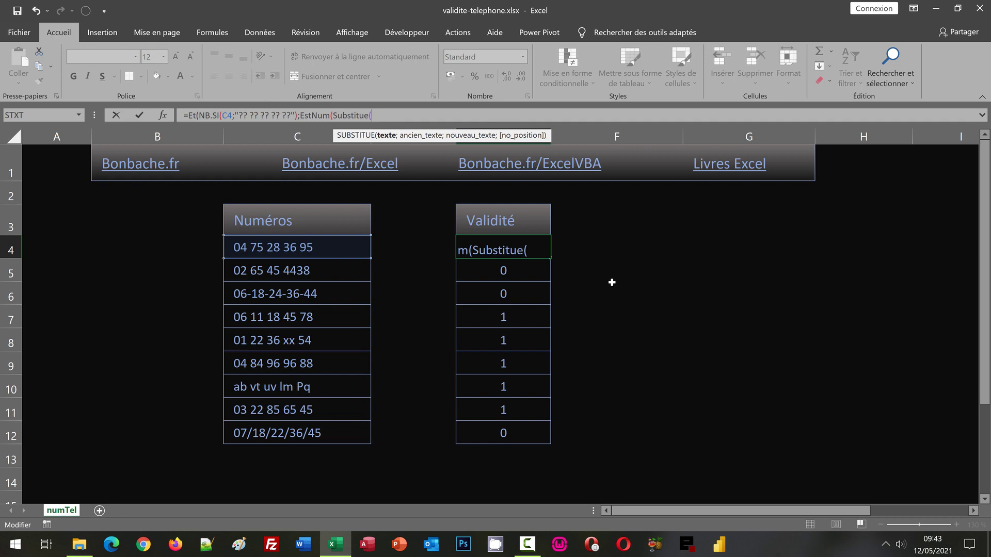
pyautogui.click(306, 249)
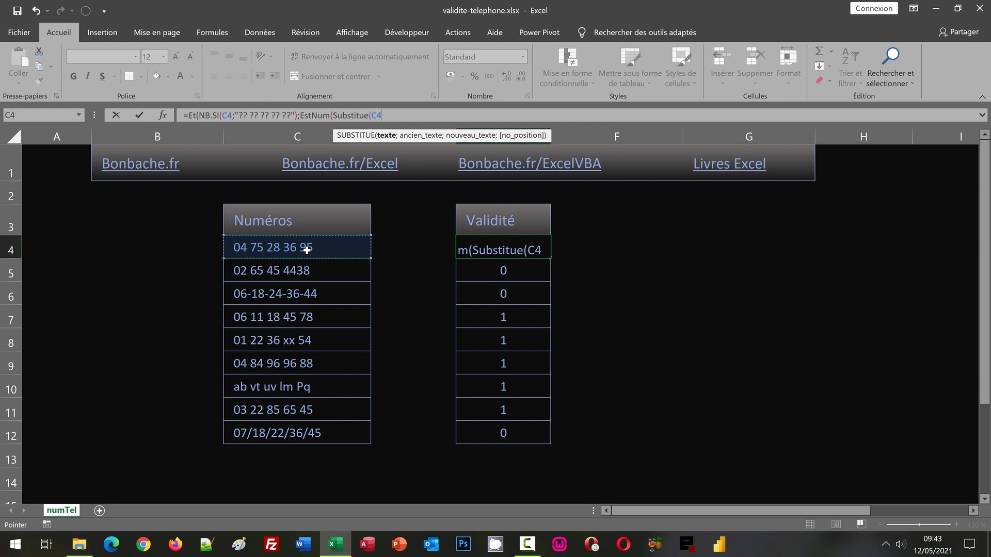
pyautogui.write(';')
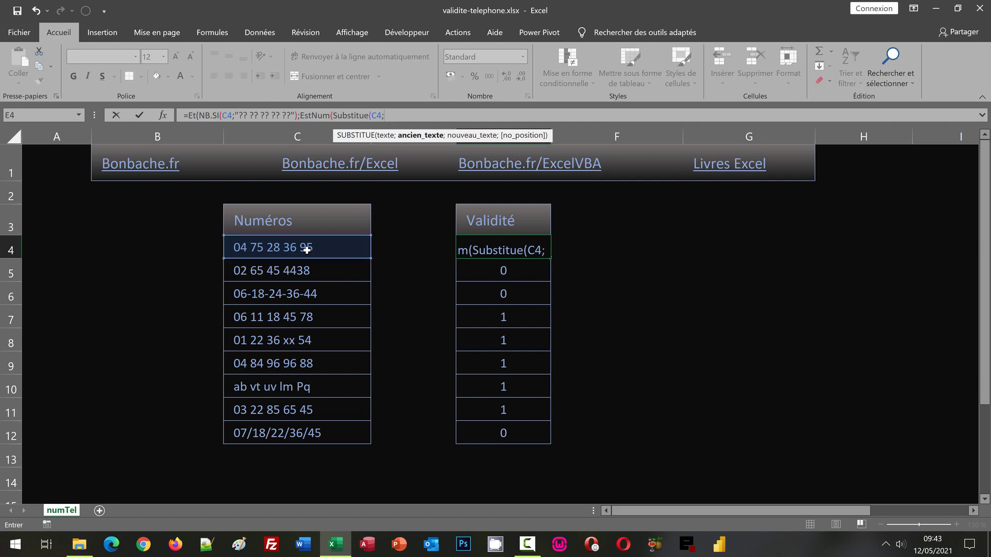
pyautogui.write('" "')
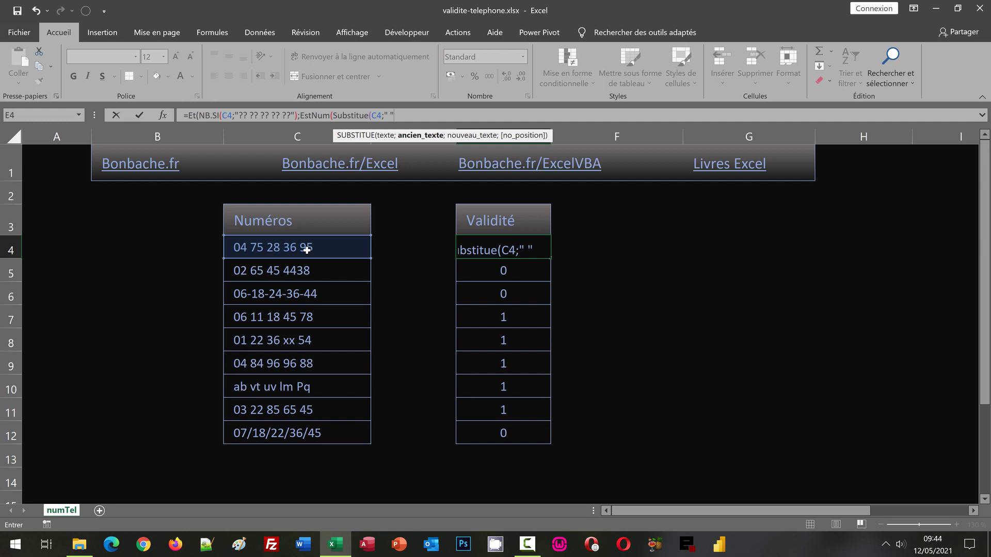
pyautogui.write(';')
pyautogui.write('"')
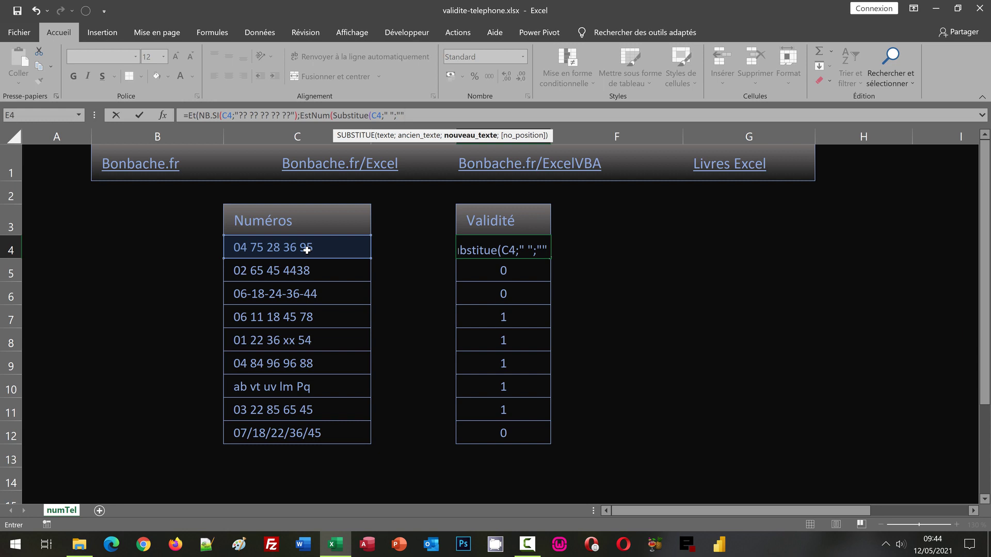
pyautogui.write(')*')
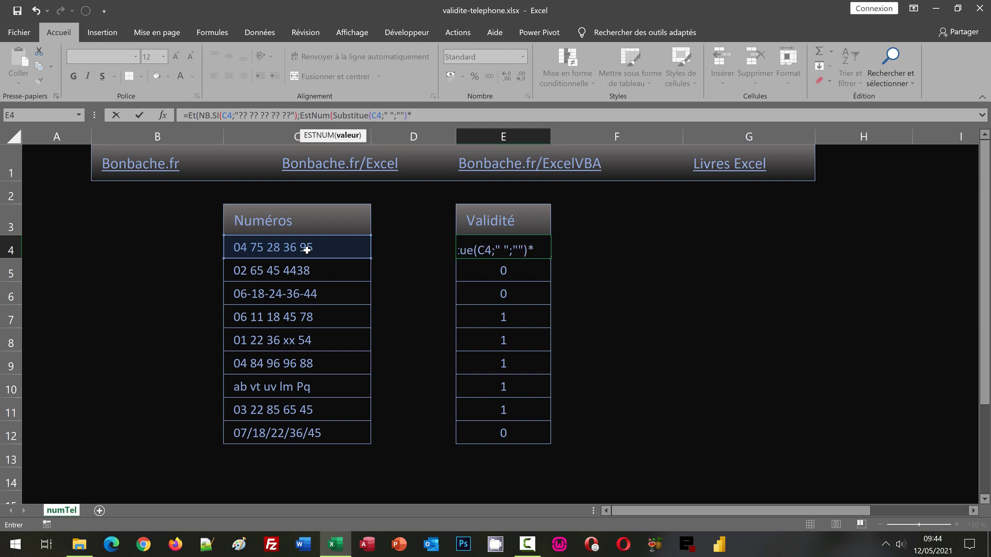
pyautogui.write('1')
pyautogui.write('))')
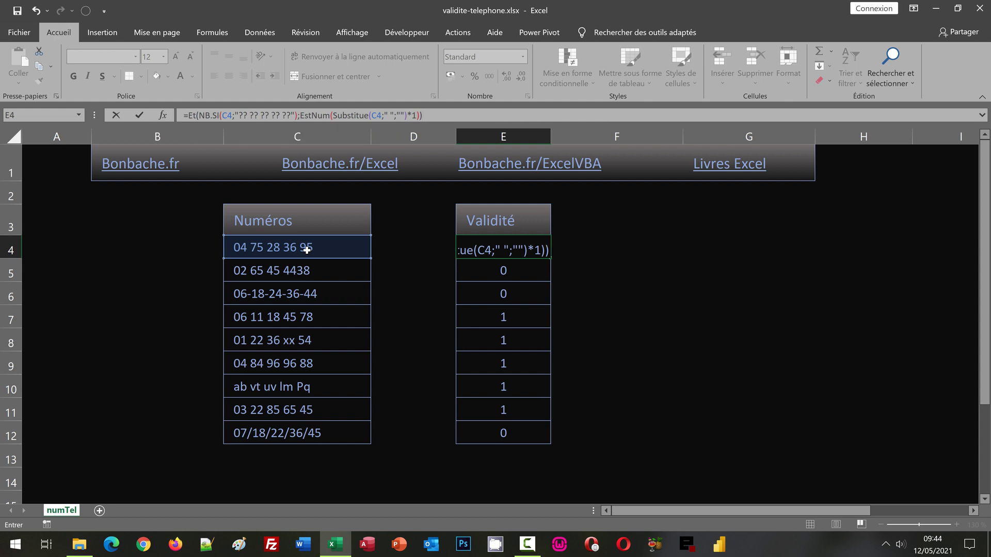
# - Confirm the ET formula in E4, copy it down to E12, and select invalid number C6
pyautogui.hotkey('ctrl', 'Return')
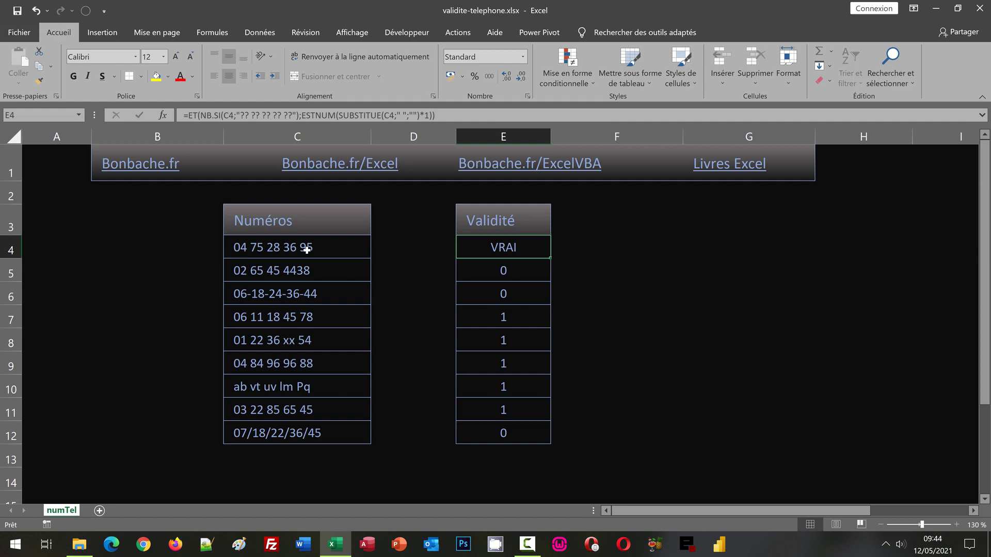
pyautogui.doubleClick(551, 256)
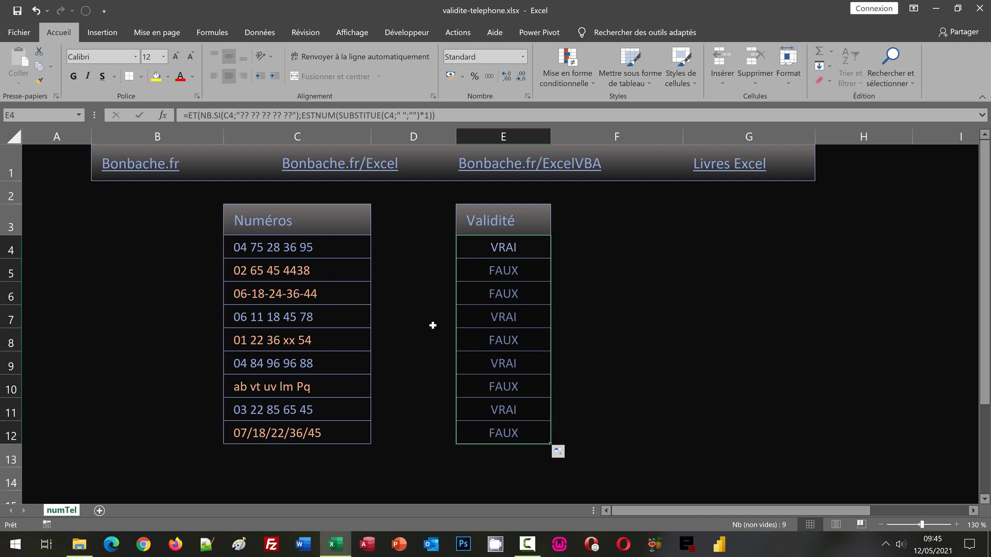
pyautogui.click(279, 290)
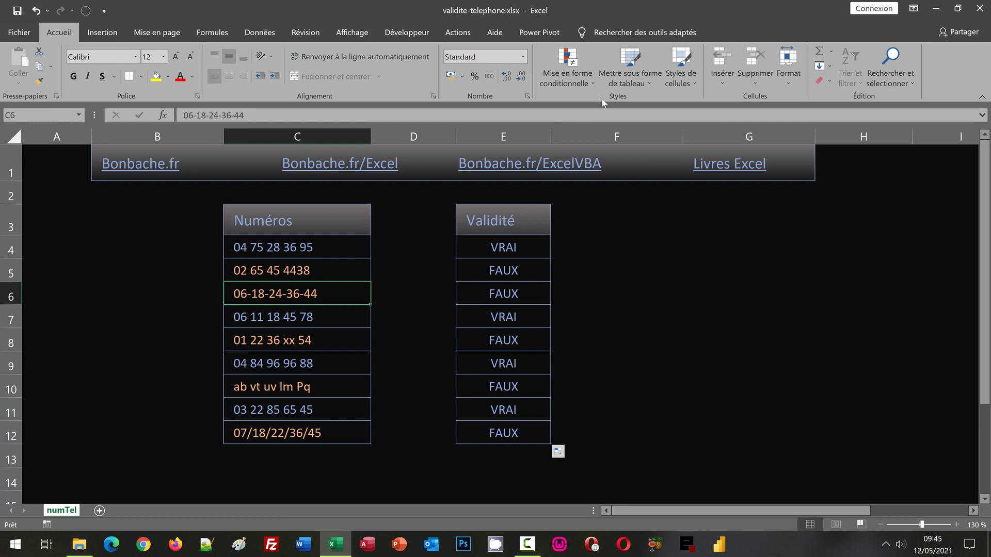
pyautogui.click(551, 85)
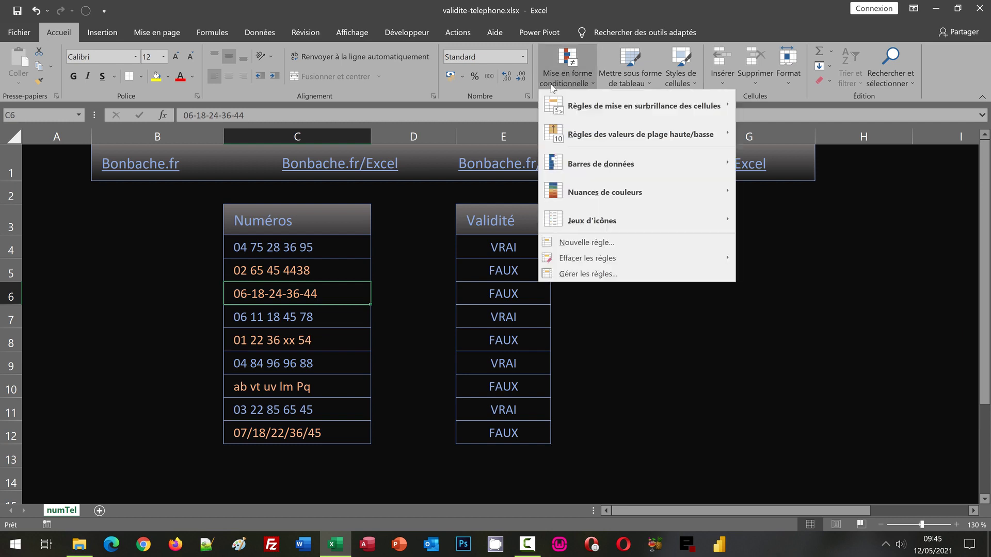
pyautogui.click(592, 275)
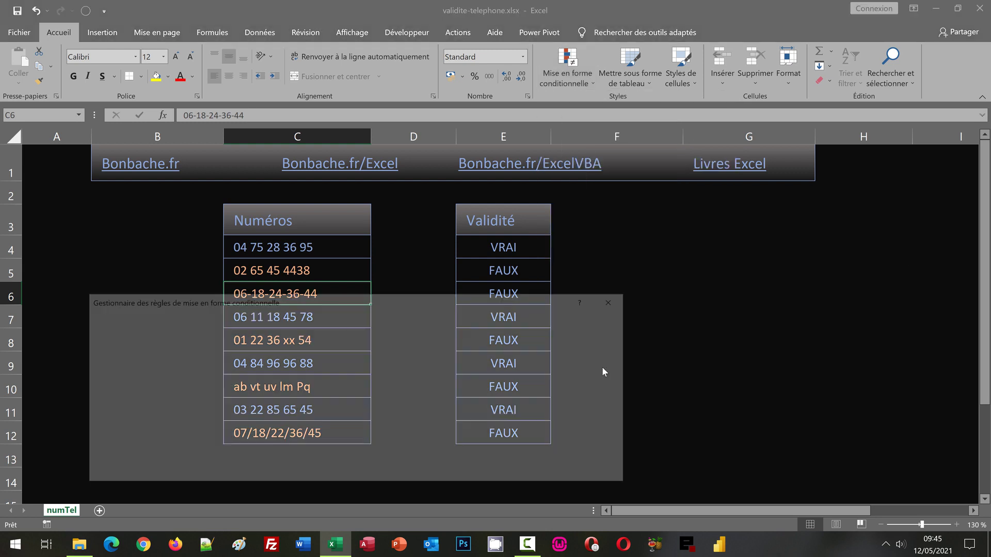
pyautogui.moveTo(492, 303); pyautogui.dragTo(515, 205)
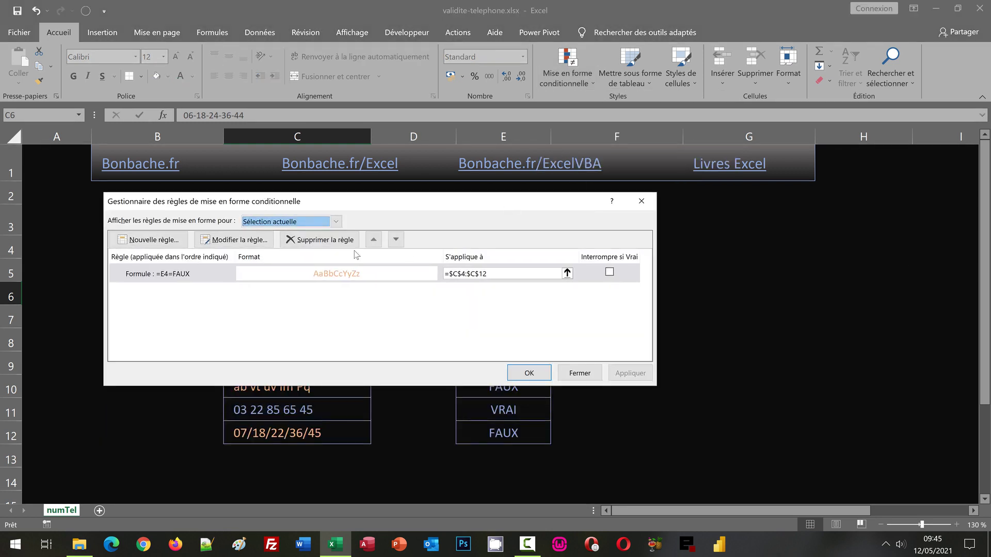
pyautogui.click(248, 243)
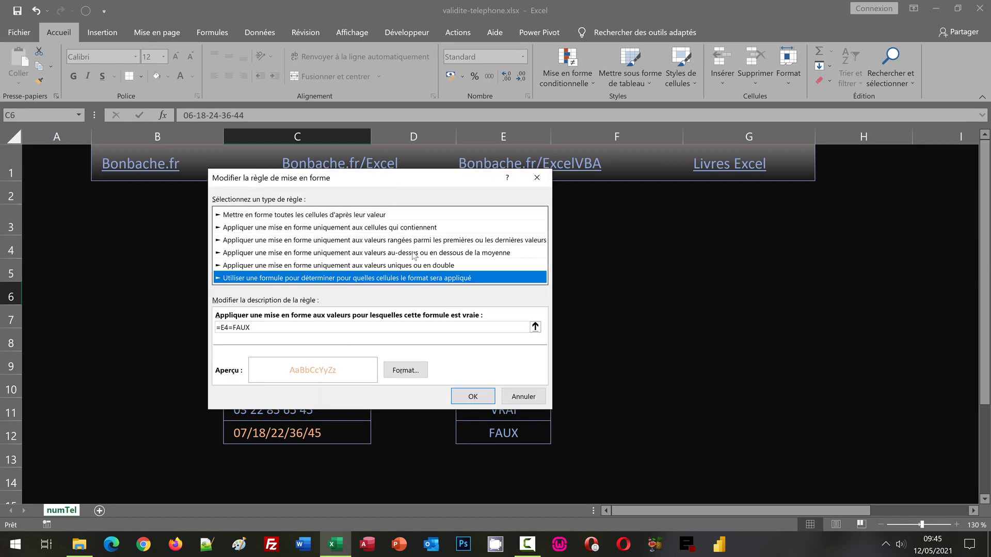
pyautogui.moveTo(413, 179)
pyautogui.mouseDown()
pyautogui.moveTo(563, 4)
pyautogui.moveTo(733, 11)
pyautogui.mouseUp()
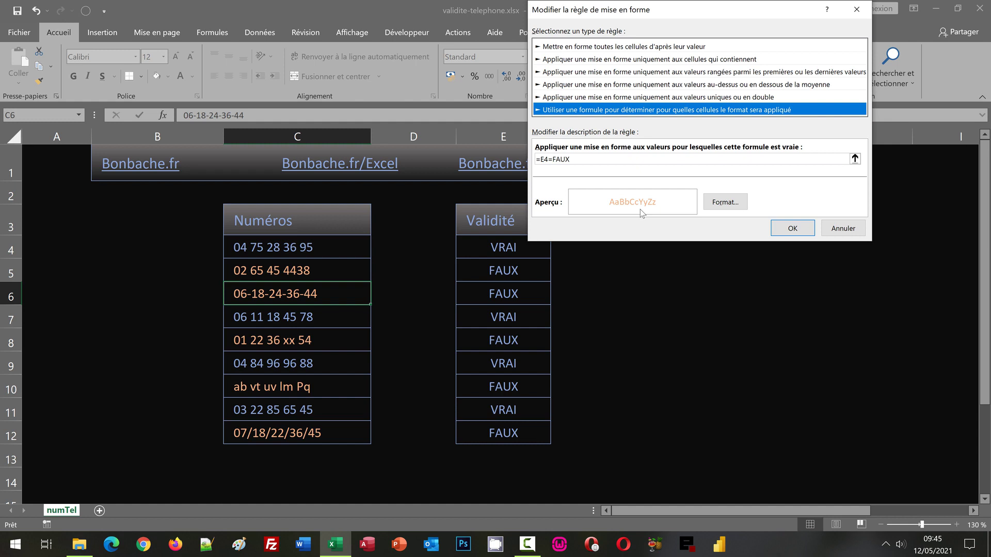
pyautogui.click(778, 230)
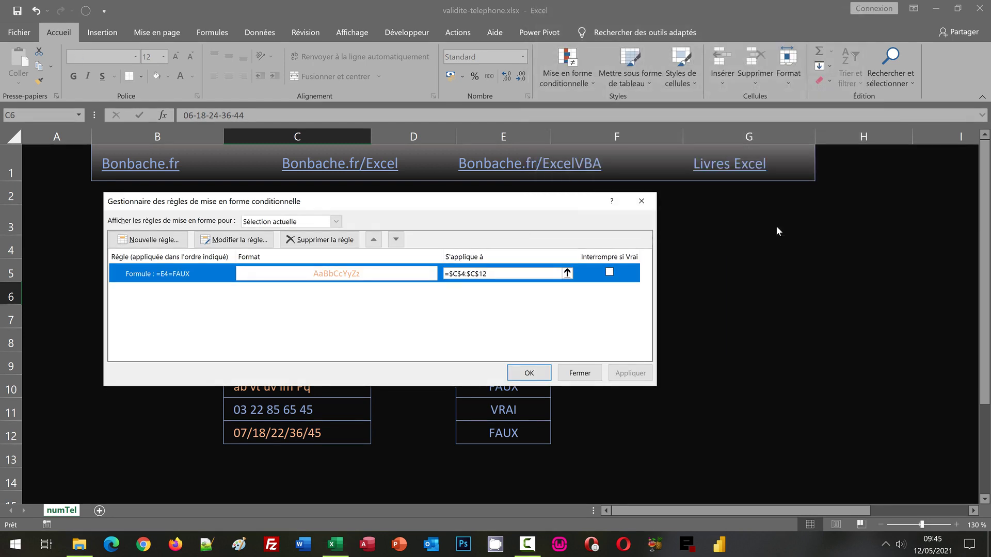
pyautogui.click(573, 374)
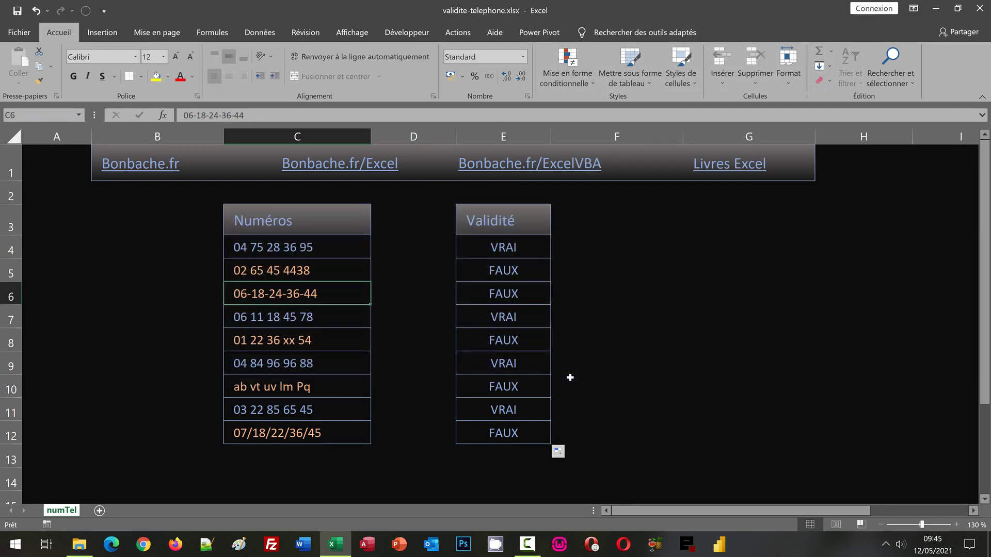